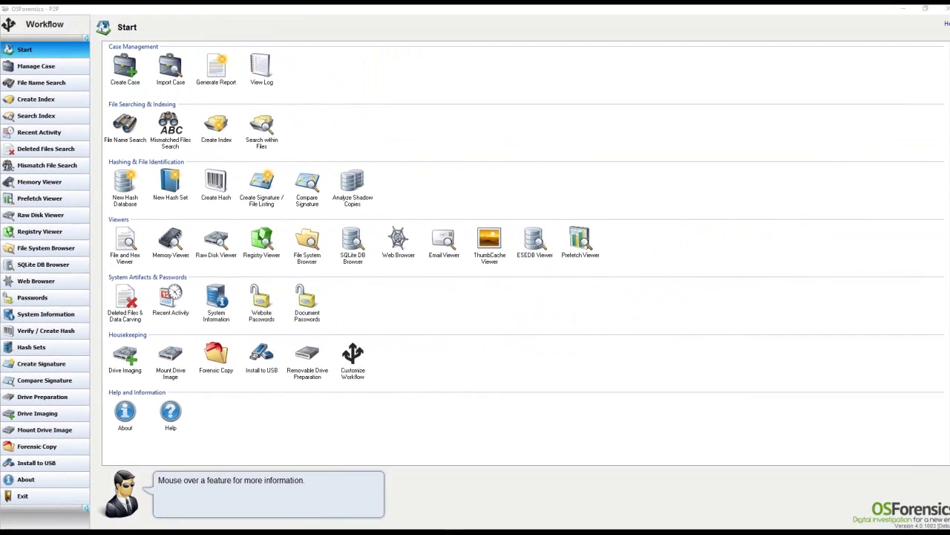
# Step: Open the Passwords module from the Workflow sidebar
pyautogui.click(627, 292)
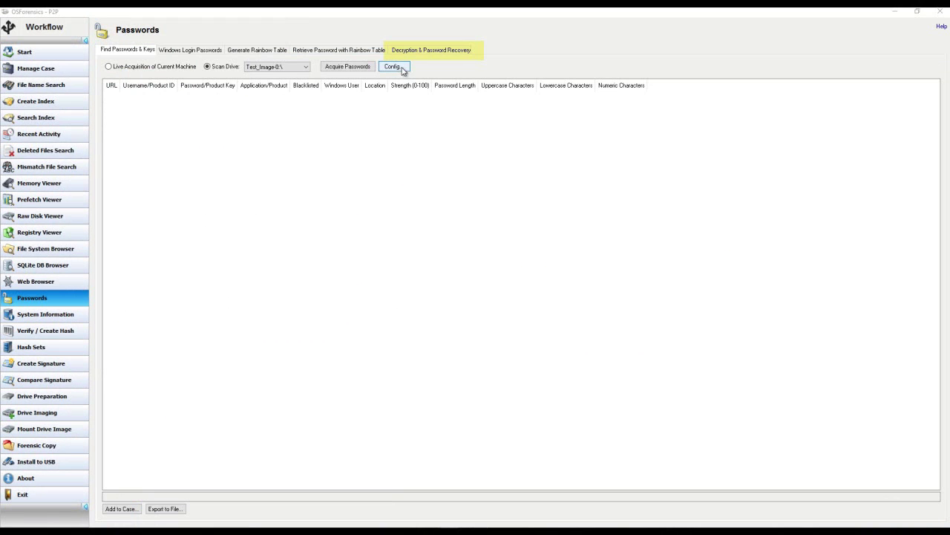
# Step: On the Decryption & Password Recovery page, load Bad Pics.zip from OSForensics - Lab Image > Sample Encrypted Files
pyautogui.click(443, 52)
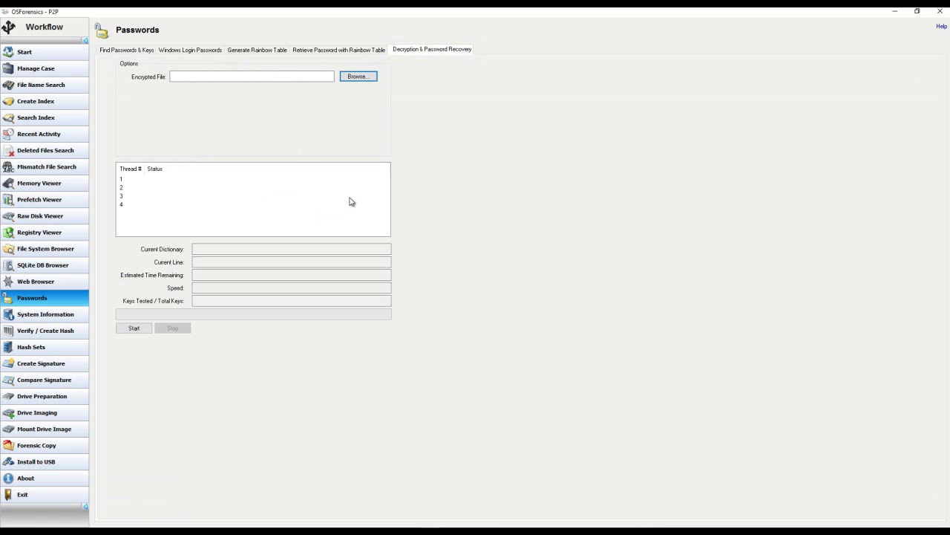
pyautogui.click(357, 77)
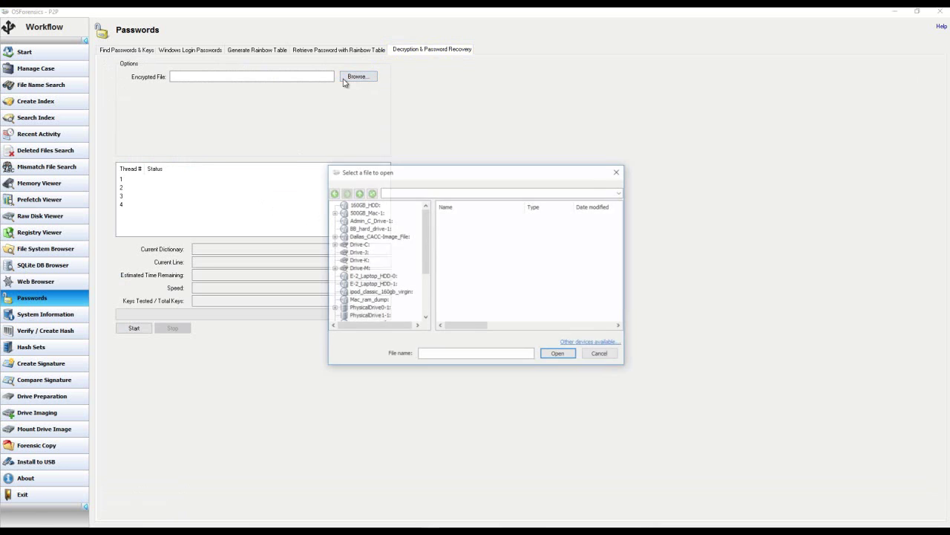
pyautogui.click(334, 236)
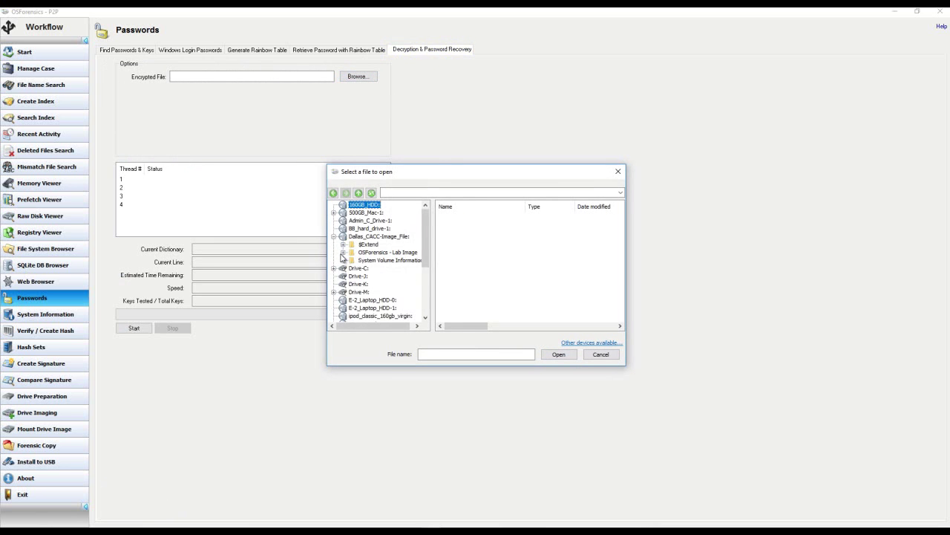
pyautogui.click(343, 252)
pyautogui.click(378, 272)
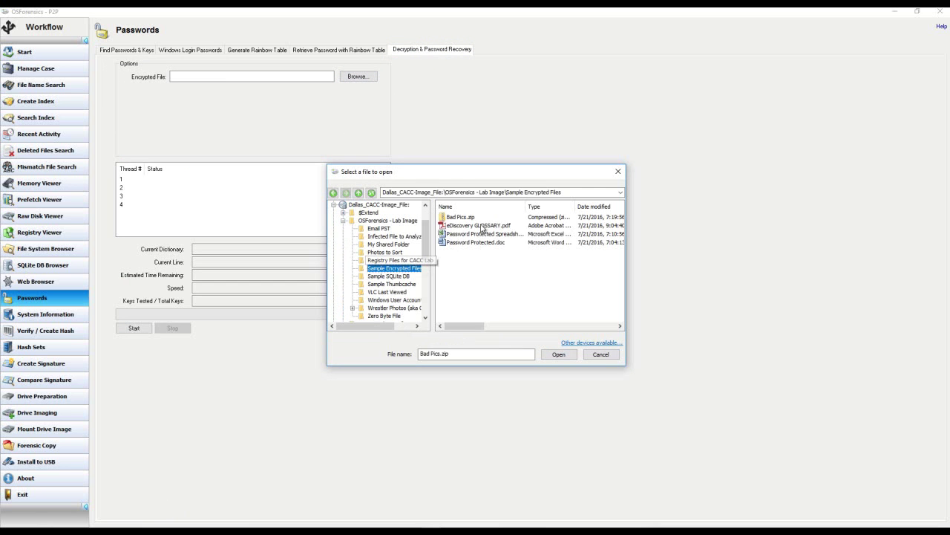
pyautogui.click(470, 218)
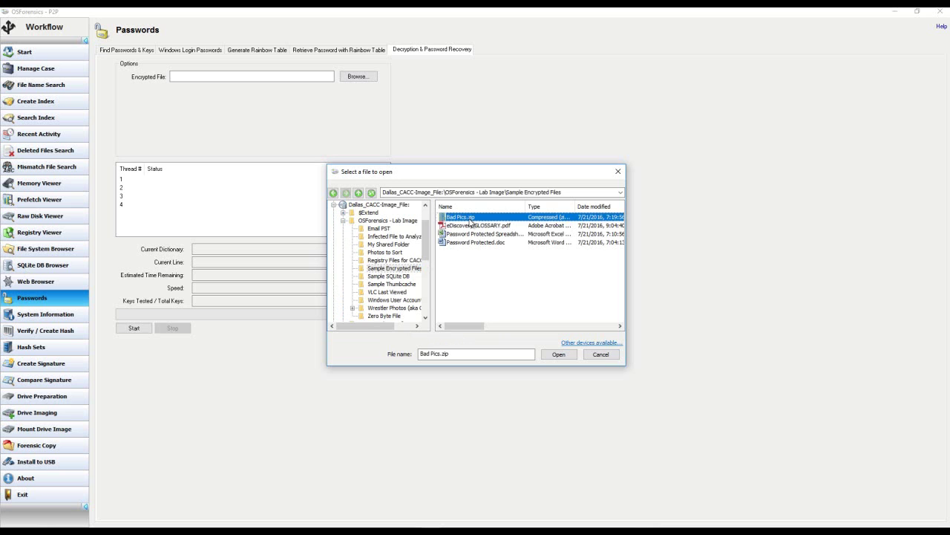
pyautogui.click(556, 356)
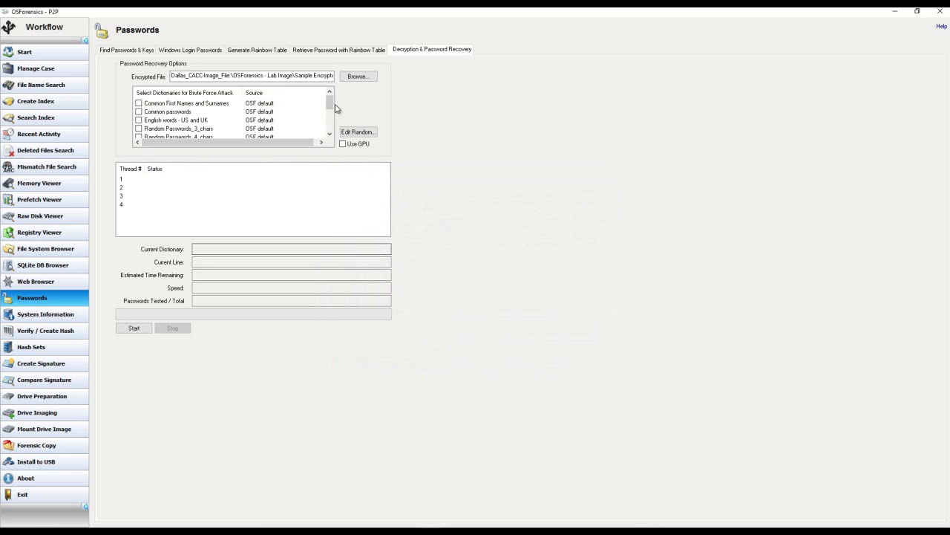
pyautogui.click(358, 76)
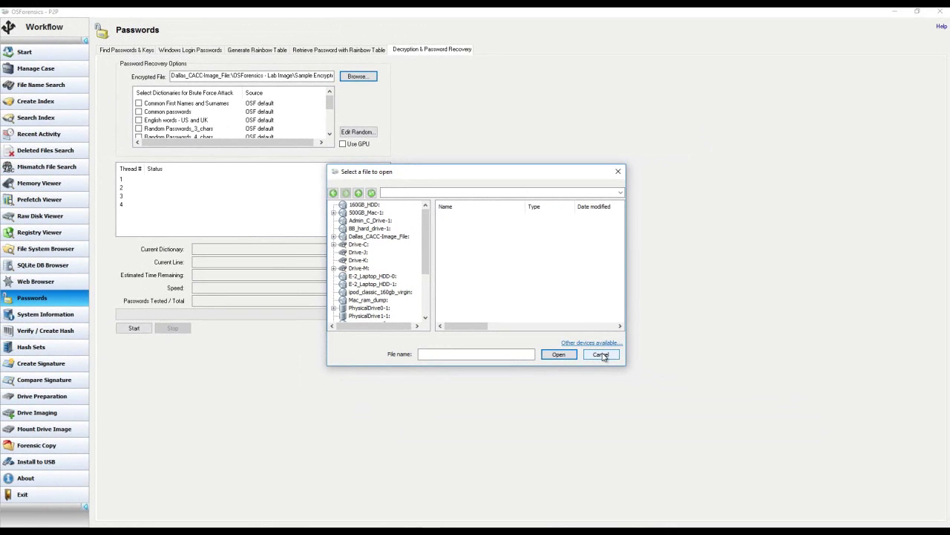
pyautogui.click(602, 354)
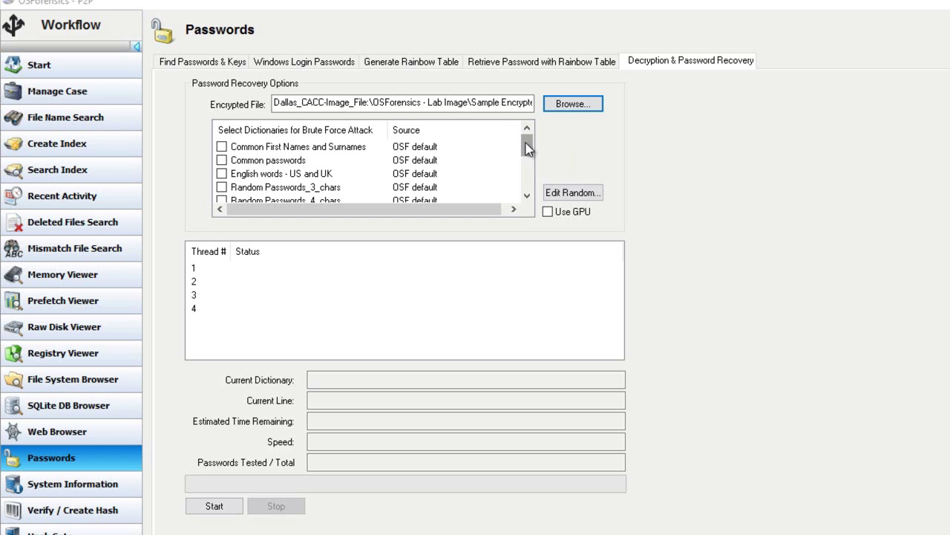
pyautogui.moveTo(526, 148)
pyautogui.mouseDown()
pyautogui.moveTo(528, 184)
pyautogui.moveTo(528, 154)
pyautogui.mouseUp()
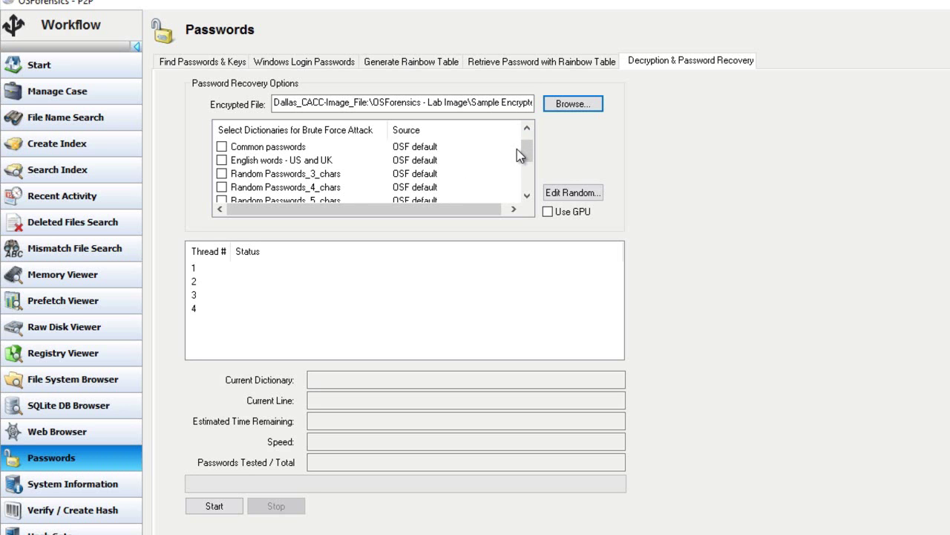
pyautogui.moveTo(529, 144); pyautogui.dragTo(530, 124)
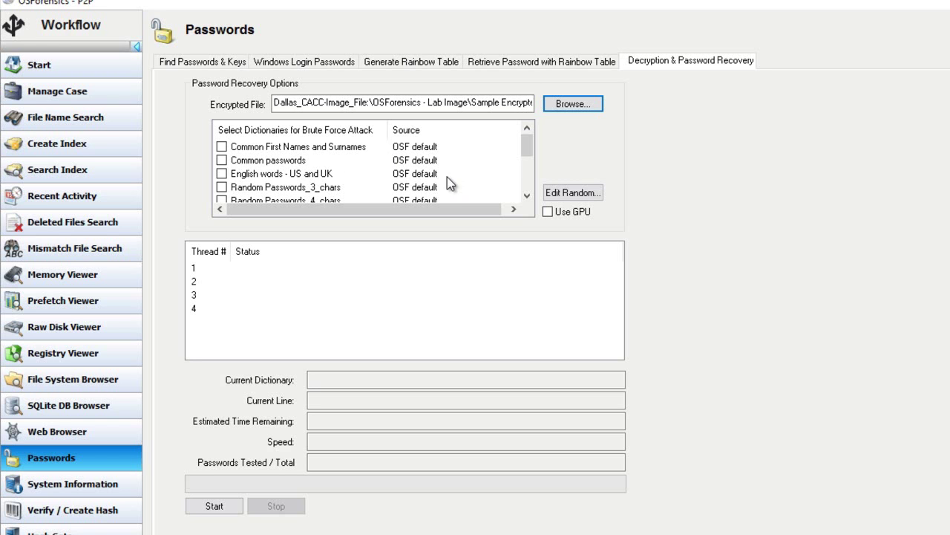
pyautogui.scroll(-1, 447, 178)
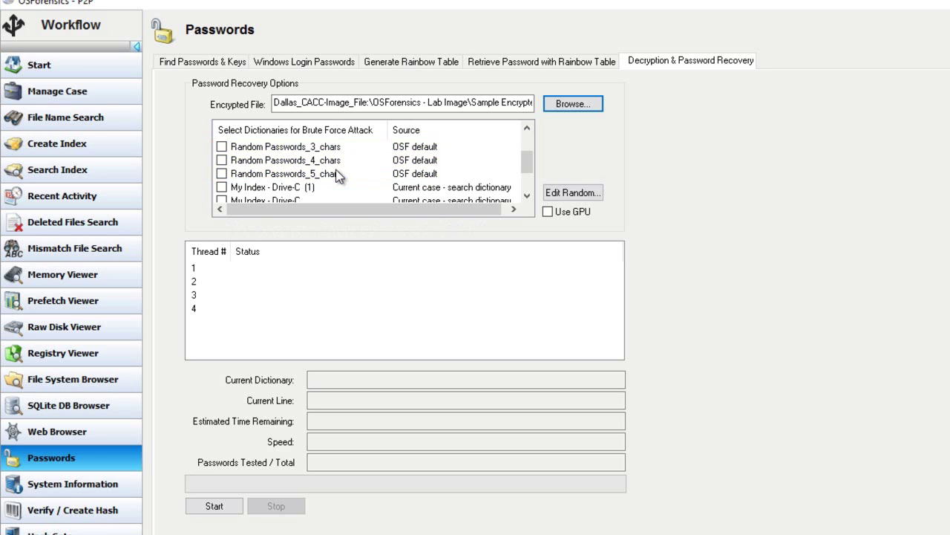
pyautogui.scroll(-1, 338, 175)
pyautogui.scroll(1, 335, 175)
pyautogui.scroll(-1, 319, 177)
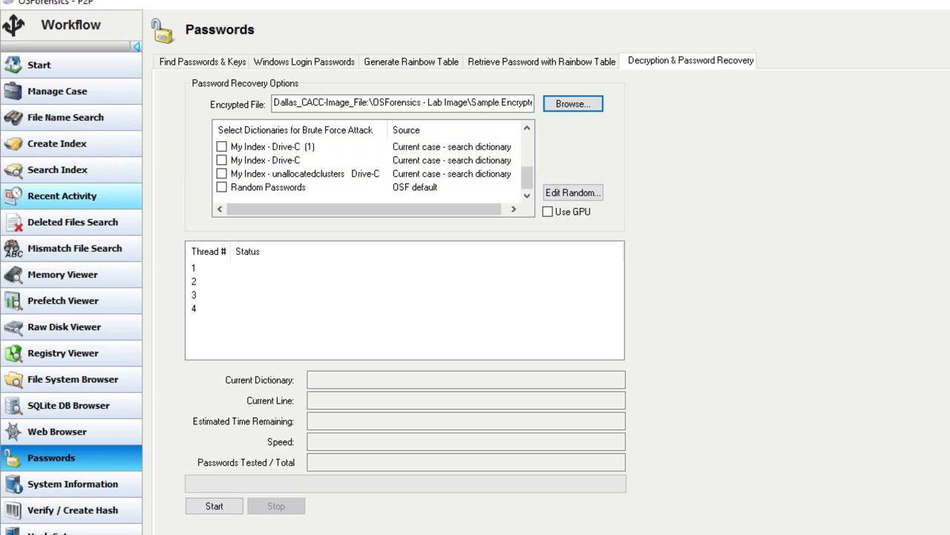
pyautogui.scroll(1, 371, 167)
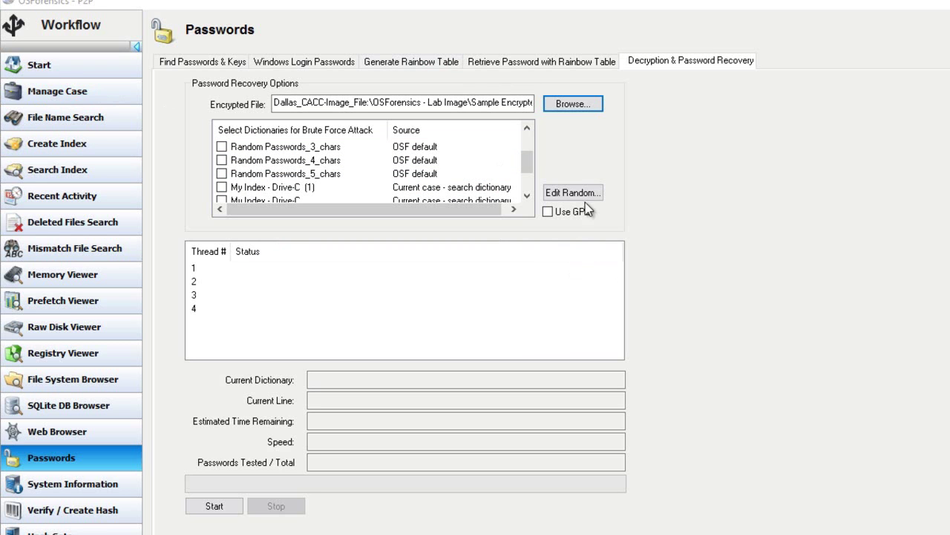
# Step: Select the Common passwords and English words - US and UK dictionaries and start the attack
pyautogui.moveTo(527, 162); pyautogui.dragTo(527, 147)
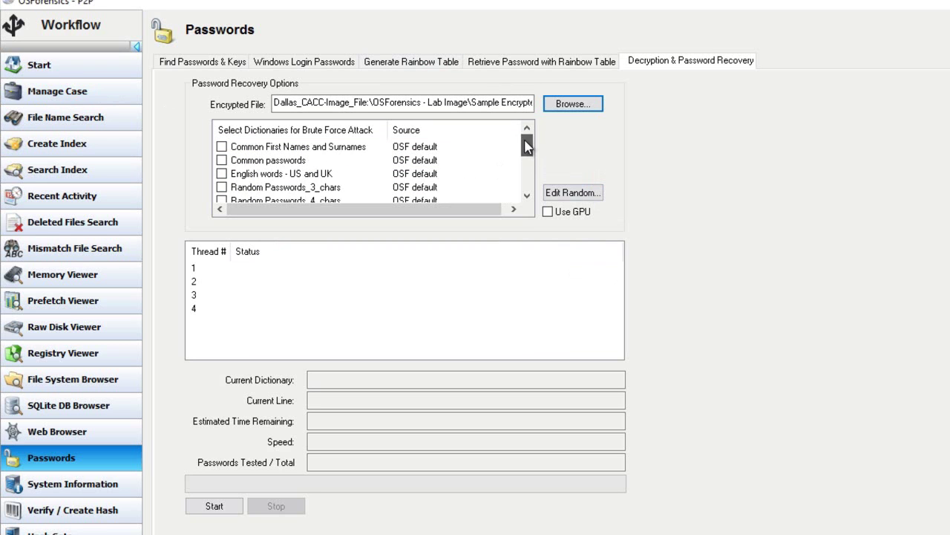
pyautogui.click(221, 162)
pyautogui.click(222, 176)
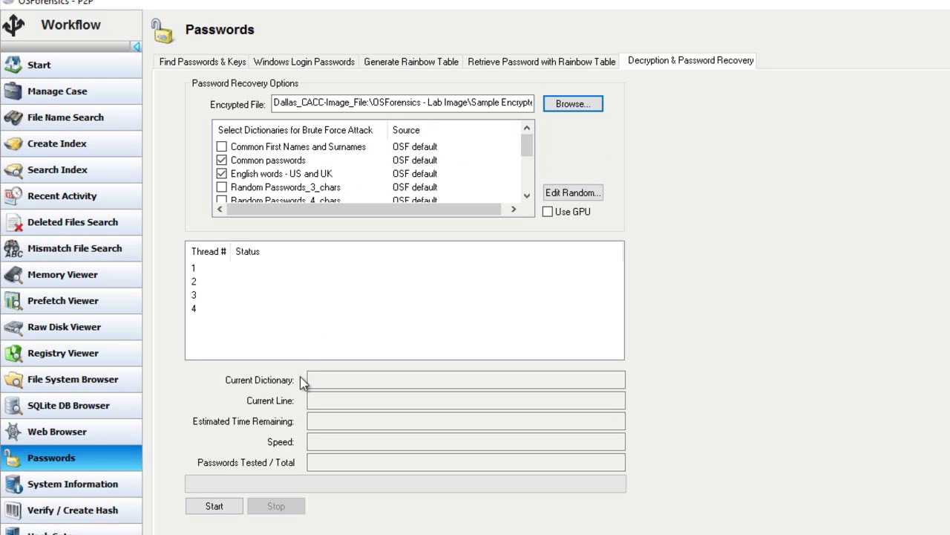
pyautogui.click(209, 516)
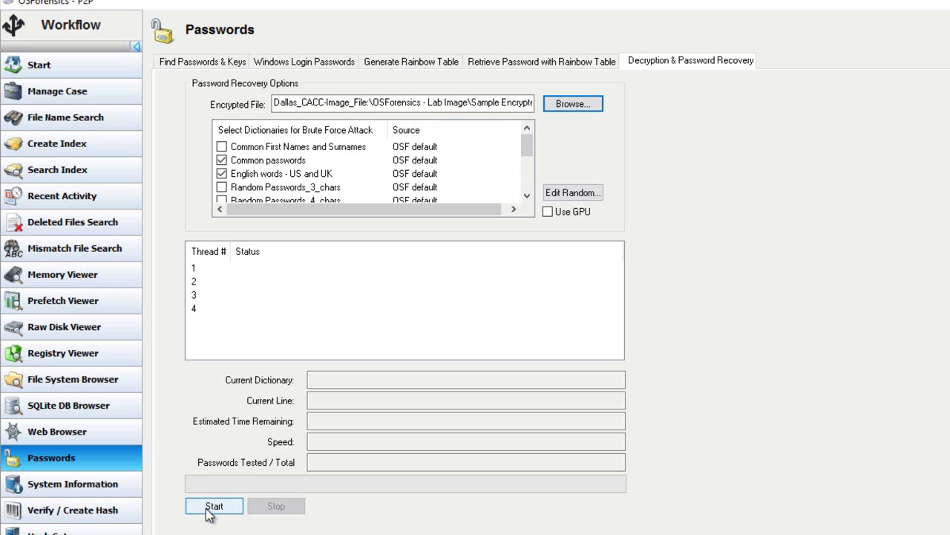
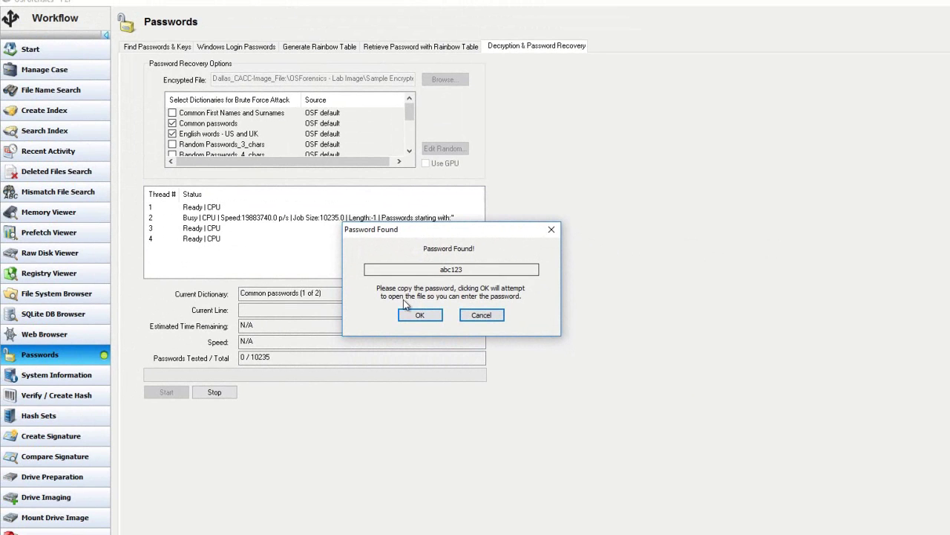
# Step: Select the recovered password in the Password Found notice and close it without opening the file
pyautogui.doubleClick(440, 272)
pyautogui.click(428, 268)
pyautogui.click(476, 316)
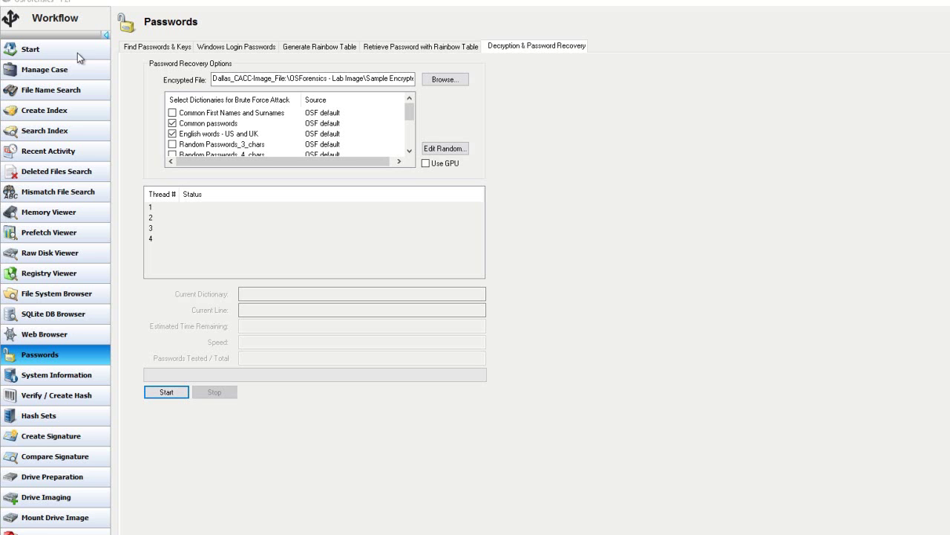
# Step: Load eDiscovery GLOSSARY.pdf from the lab image's Sample Encrypted Files folder as the target file
pyautogui.click(449, 81)
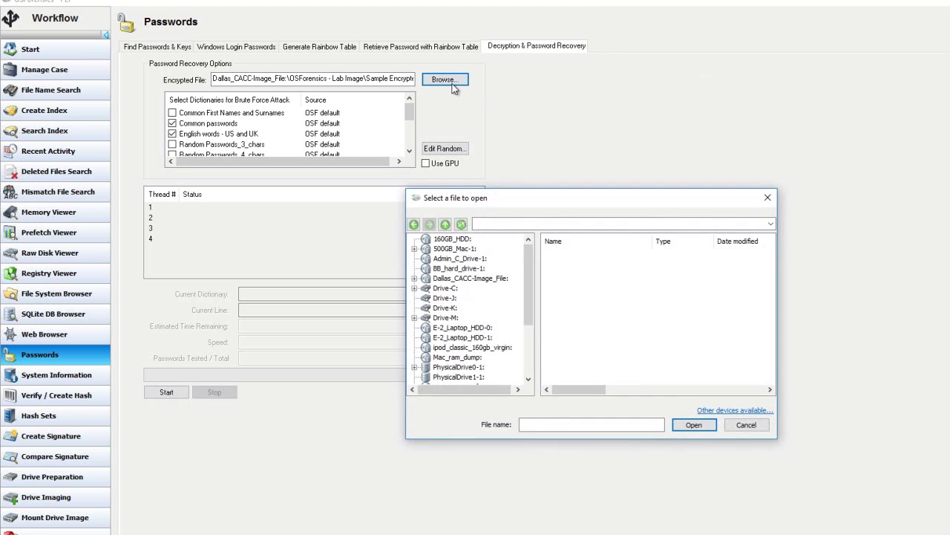
pyautogui.click(415, 279)
pyautogui.click(426, 298)
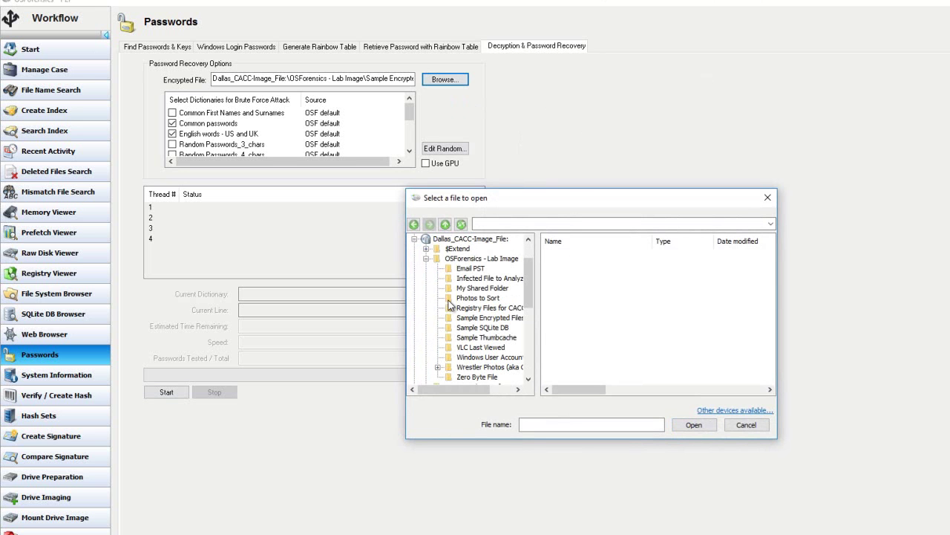
pyautogui.click(462, 317)
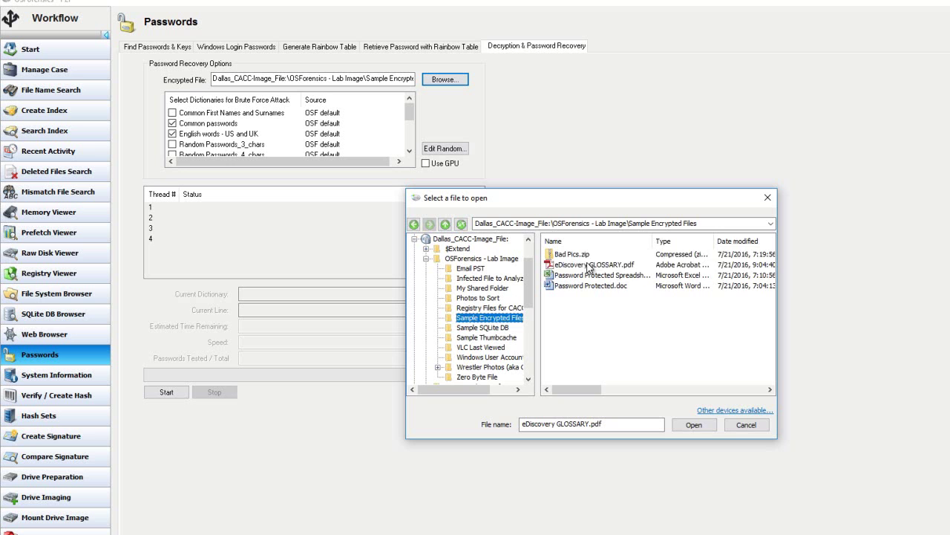
pyautogui.click(588, 265)
pyautogui.click(695, 425)
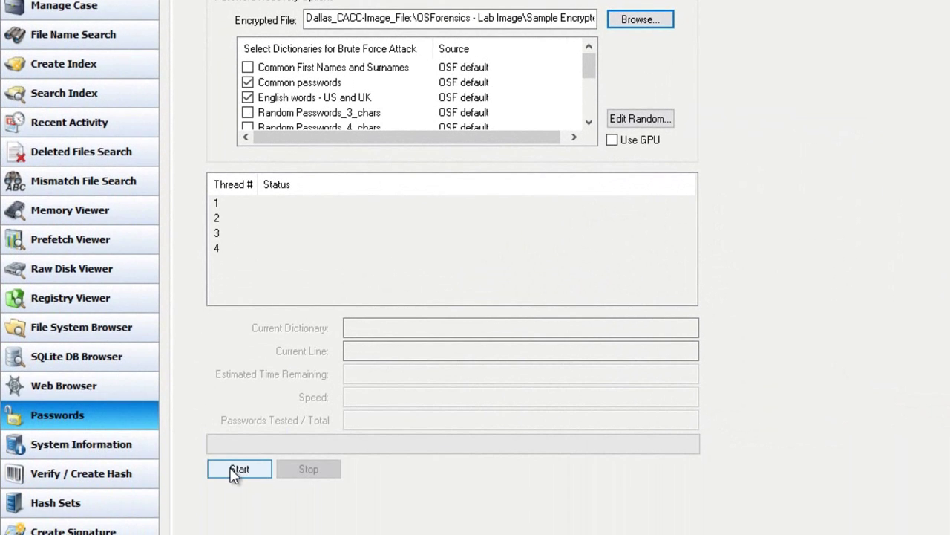
# Step: Start the dictionary attack on eDiscovery GLOSSARY.pdf with Common passwords and English words lists
pyautogui.click(234, 471)
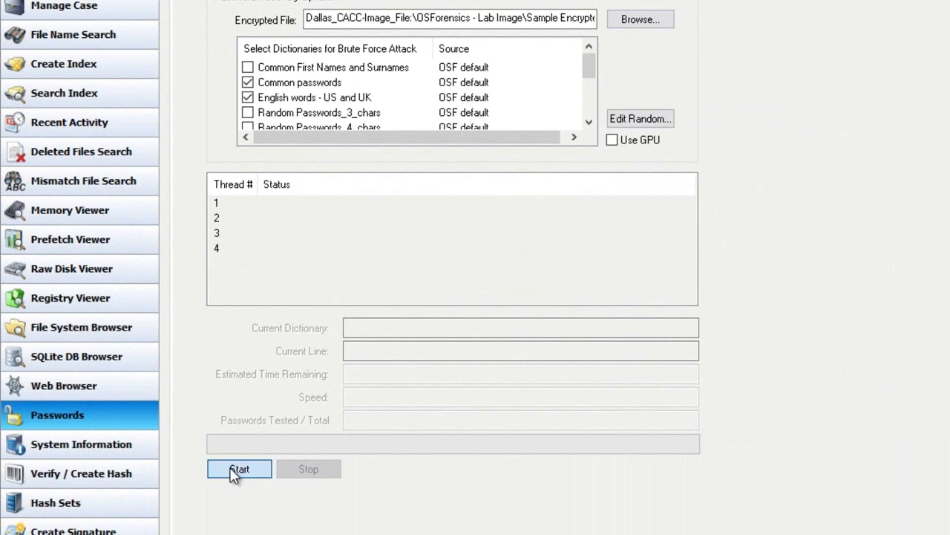
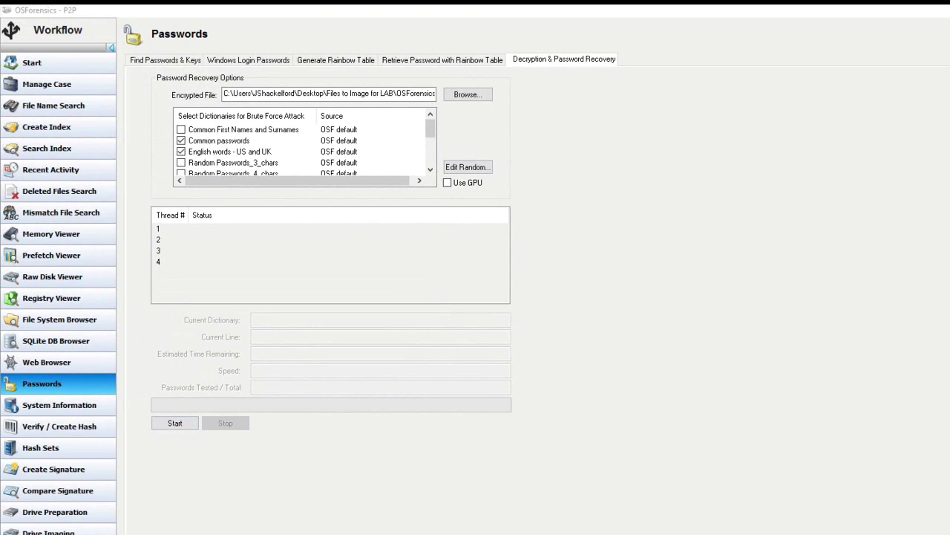
# Step: Open the file chooser next to Encrypted File to select a different encrypted file
pyautogui.click(462, 96)
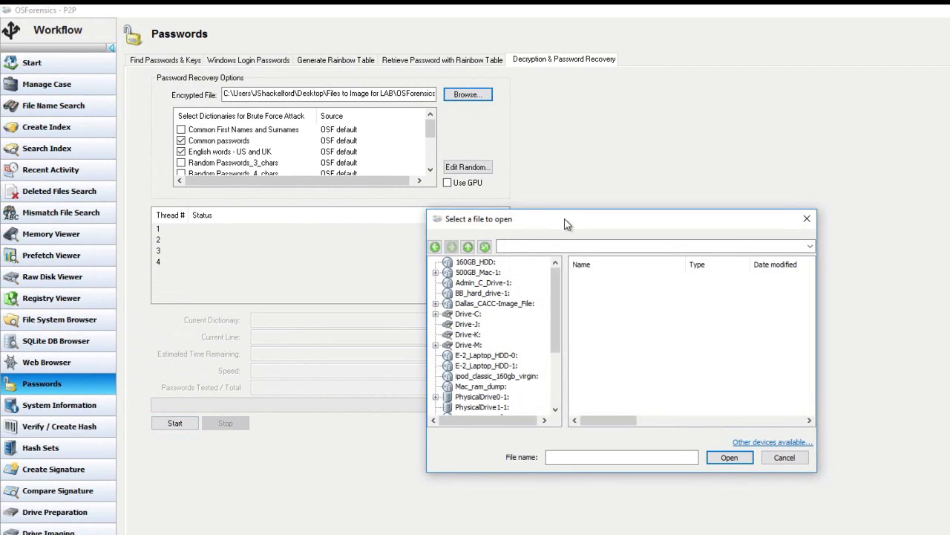
# Step: Load Password Protected.doc from the Sample Encrypted Files folder as the encrypted file
pyautogui.click(764, 442)
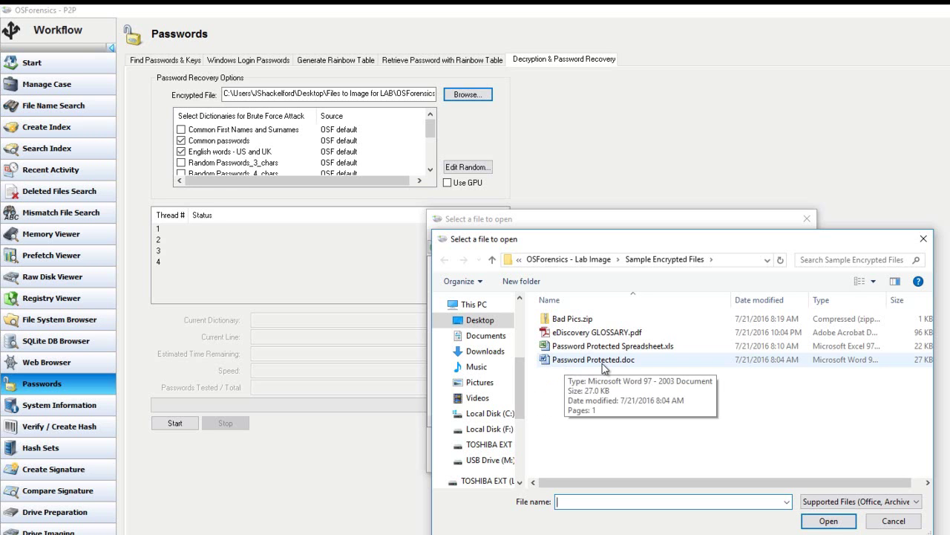
pyautogui.click(602, 362)
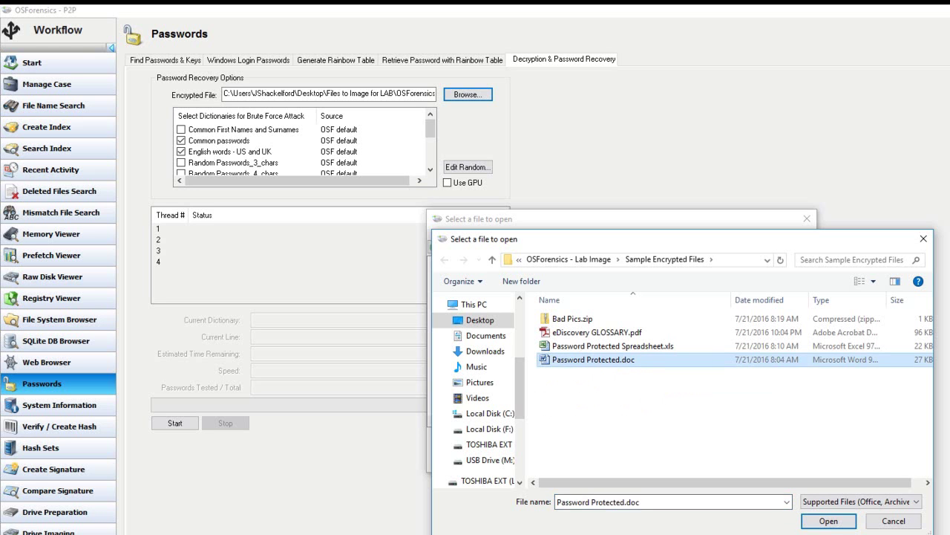
pyautogui.click(827, 522)
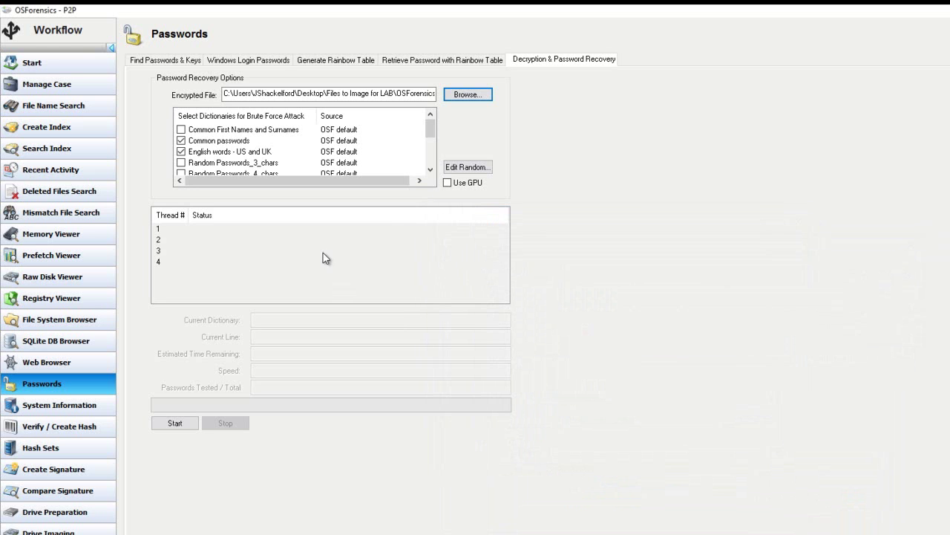
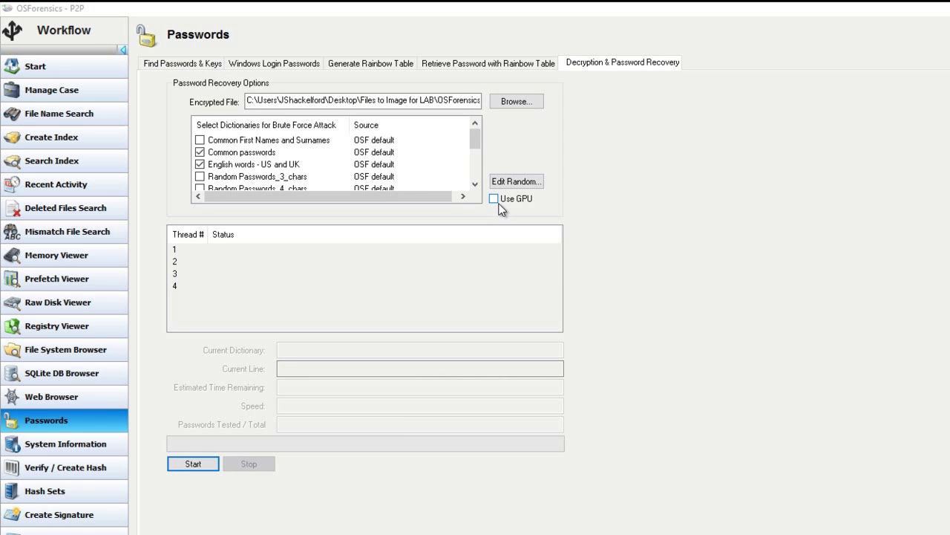
# Step: Toggle the GPU acceleration option and open the Edit Random brute-force options for length and character sets
pyautogui.click(500, 206)
pyautogui.click(516, 101)
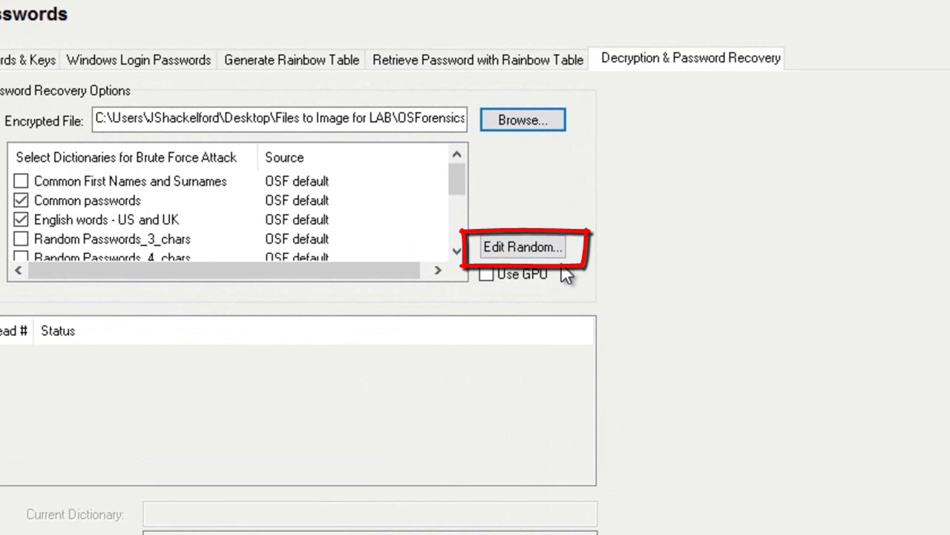
pyautogui.click(524, 252)
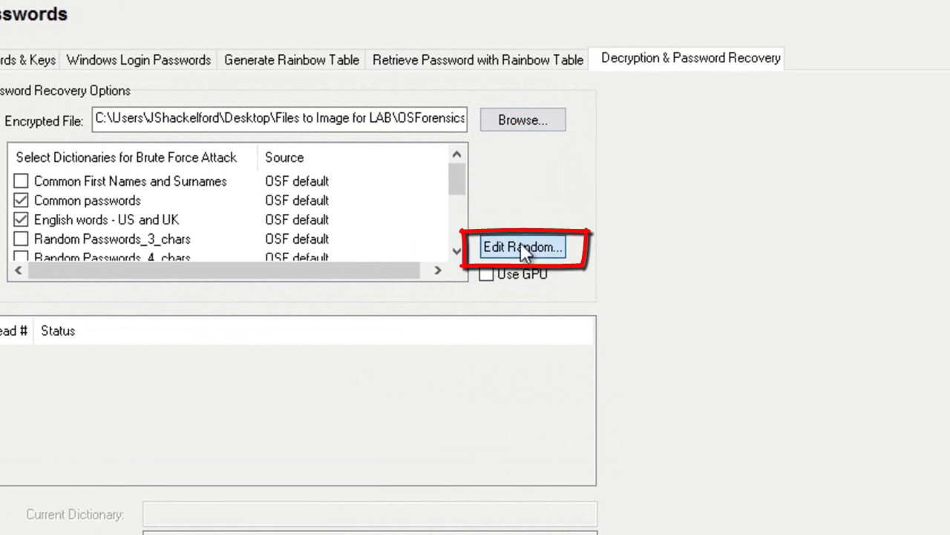
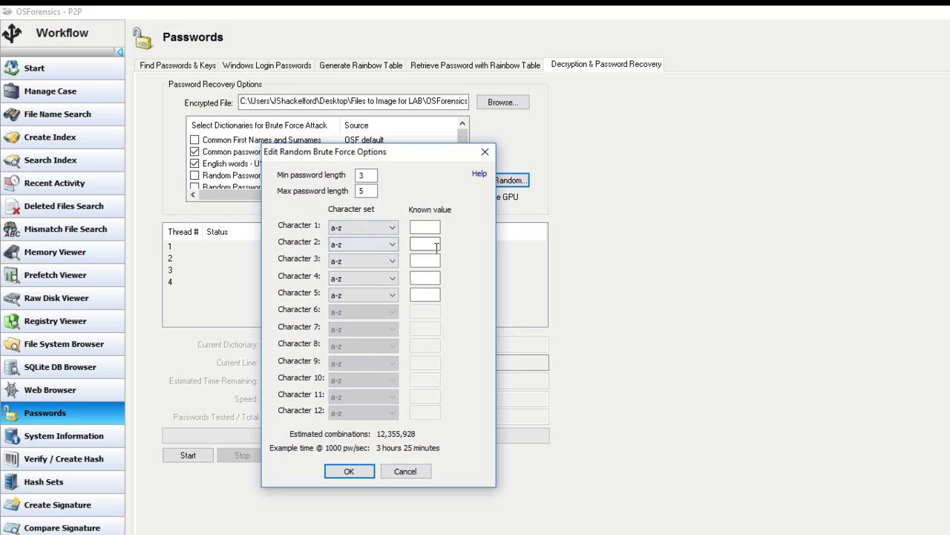
# Step: Switch Character 1's set from a-z to Known, cutting combinations to 475,228
pyautogui.click(363, 227)
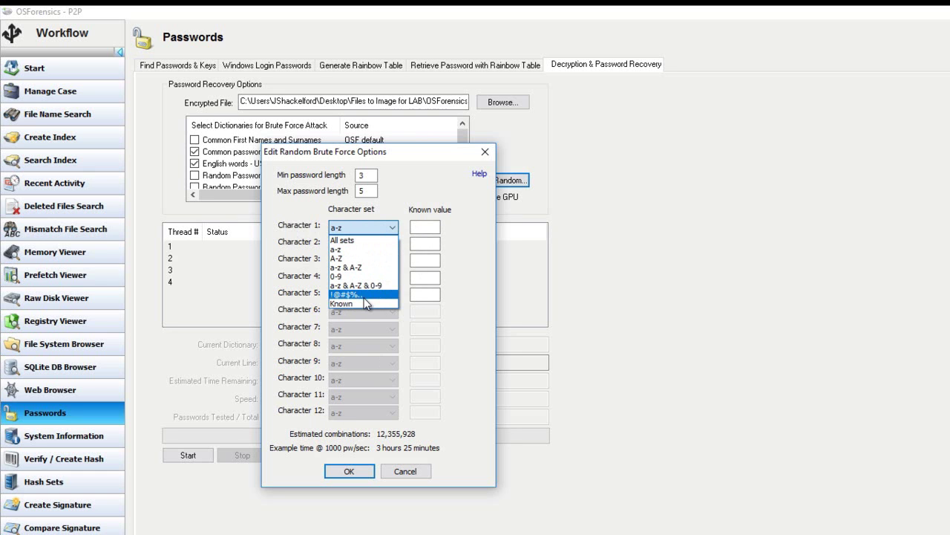
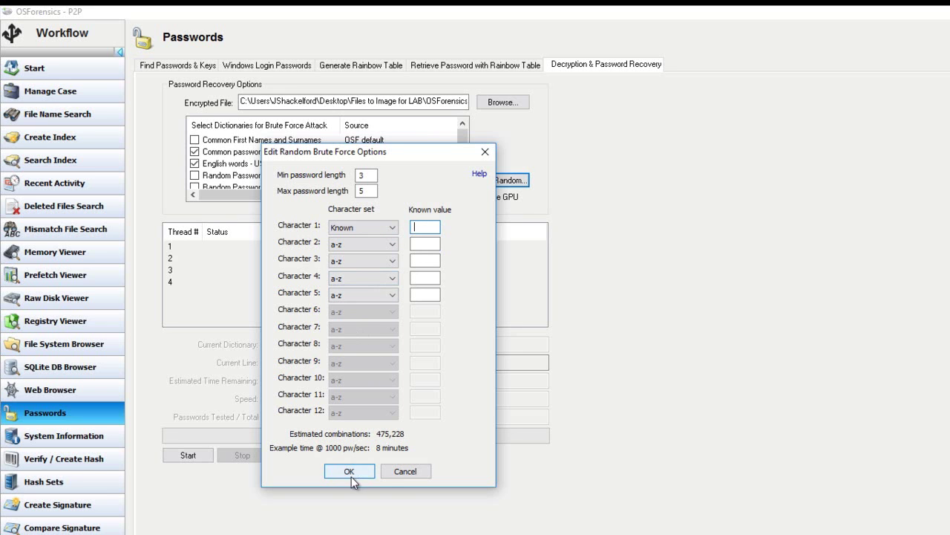
# Step: Confirm the random brute-force options: 3–5 character passwords, with the first character set to Known
pyautogui.click(391, 473)
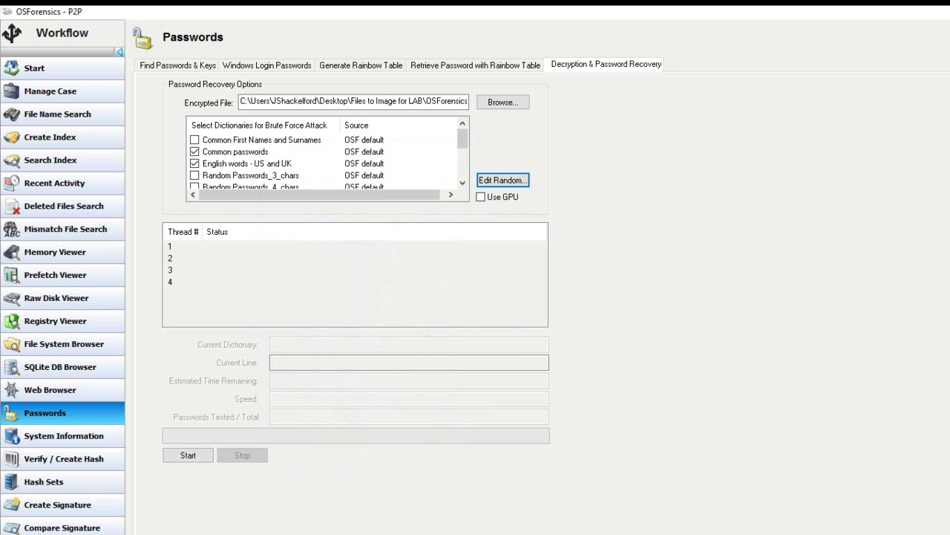